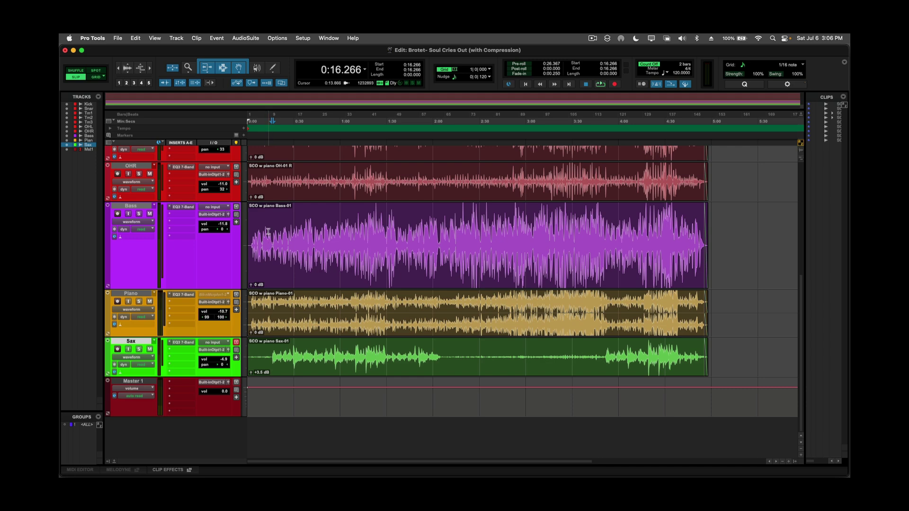
Step: Place the edit cursor at 0:11.733 in the Bass clip, at the attack of the sustained note
{"action": "left_click_drag", "start_coordinate": [262, 233], "coordinate": [323, 234]}
{"action": "key", "text": "super+bracketright"}
{"action": "key", "text": "super+bracketright"}
{"action": "key", "text": "super+bracketright"}
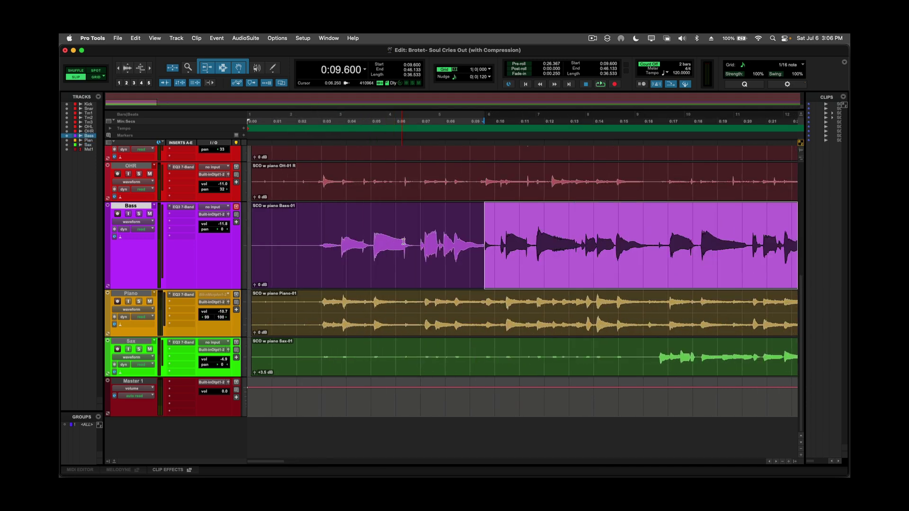
{"action": "left_click_drag", "start_coordinate": [533, 235], "coordinate": [667, 239]}
{"action": "key", "text": "super+bracketright"}
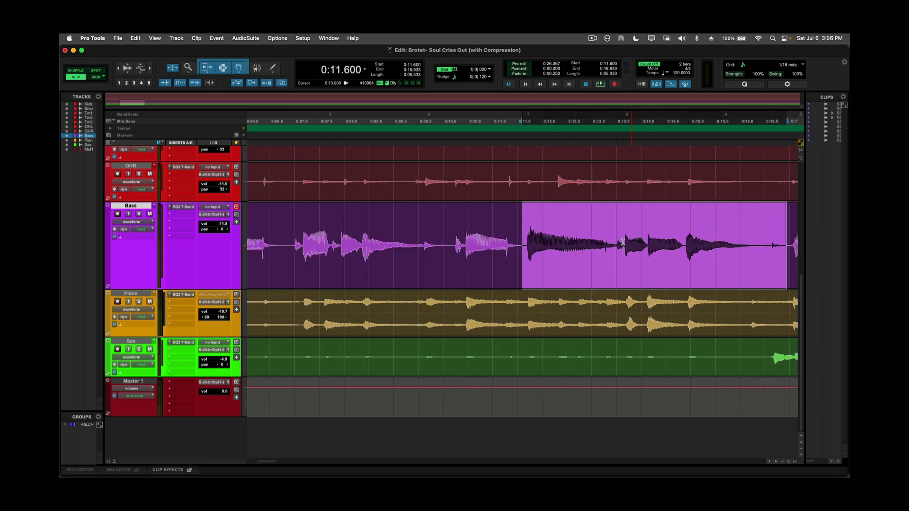
{"action": "left_click", "coordinate": [528, 230]}
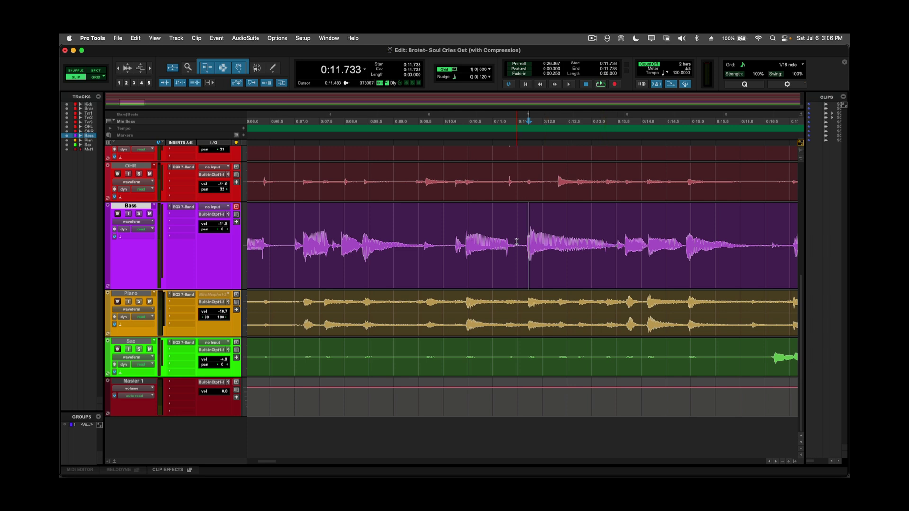
Step: Solo the Bass track and listen to it from the cursor position
{"action": "left_click", "coordinate": [139, 214]}
{"action": "key", "text": "space"}
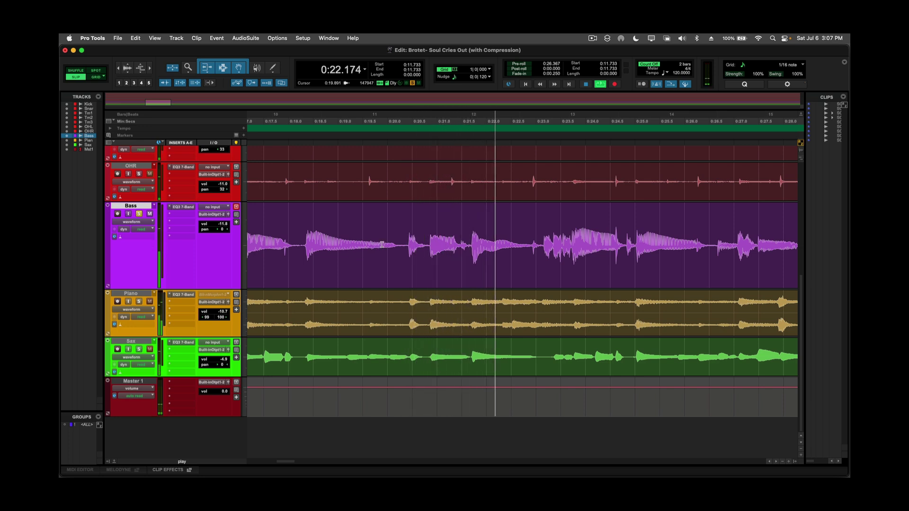
{"action": "key", "text": "space"}
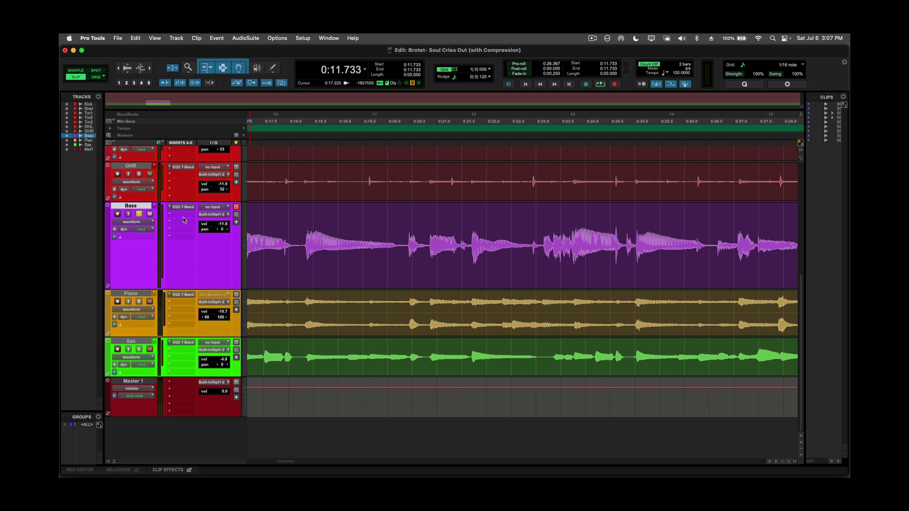
Step: Insert the mono Dyn3 Compressor/Limiter plug-in on the second insert of the Bass track
{"action": "key", "text": "super+equal"}
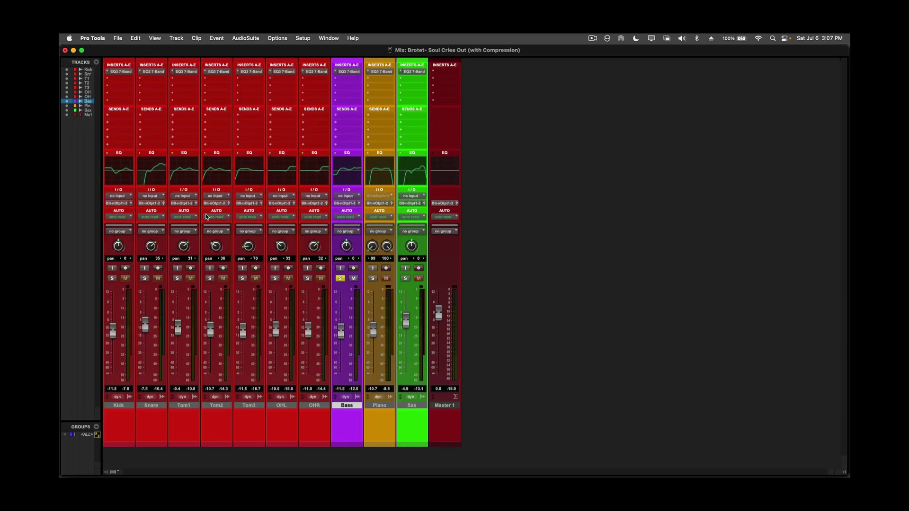
{"action": "left_click", "coordinate": [347, 82]}
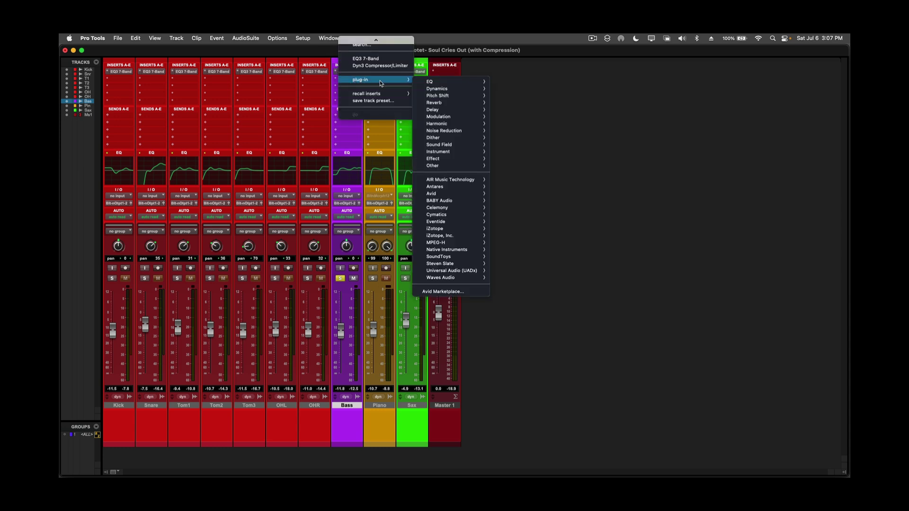
{"action": "mouse_move", "coordinate": [454, 89]}
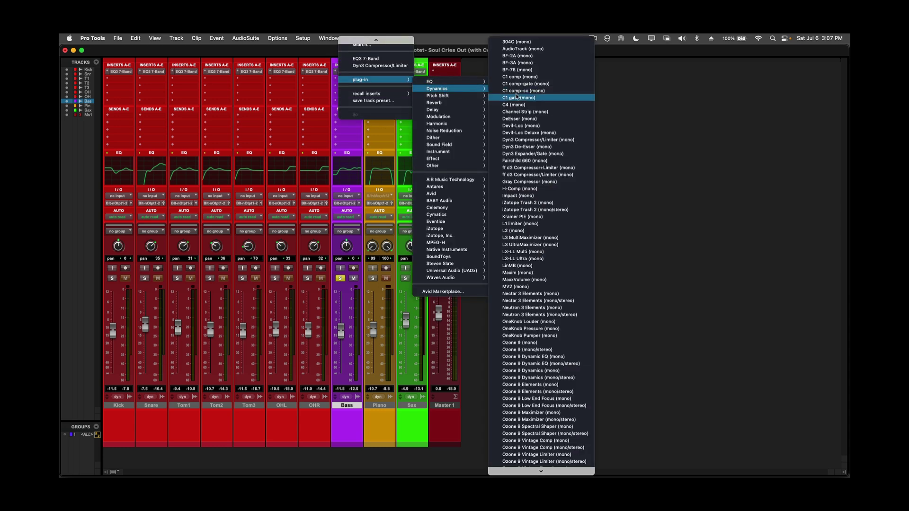
{"action": "left_click", "coordinate": [539, 141]}
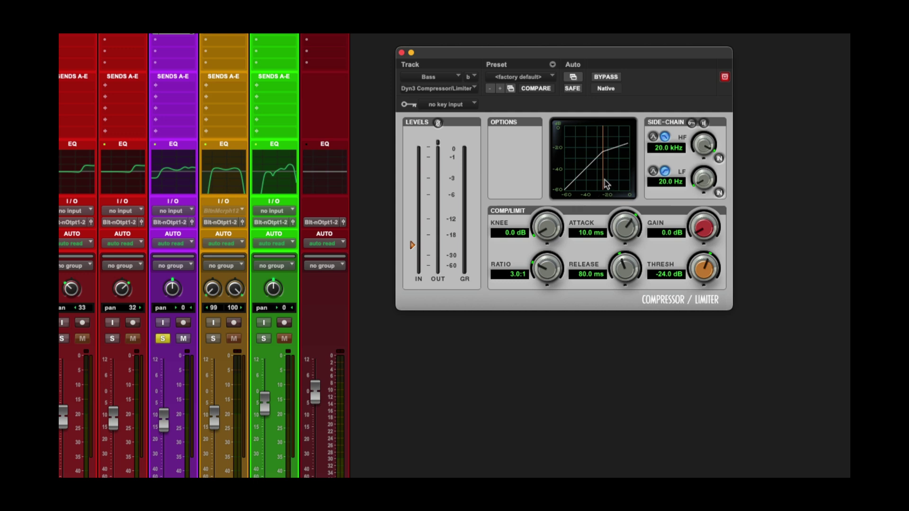
Step: Play the soloed bass and adjust the compressor threshold, ending at -28.6 dB
{"action": "key", "text": "space"}
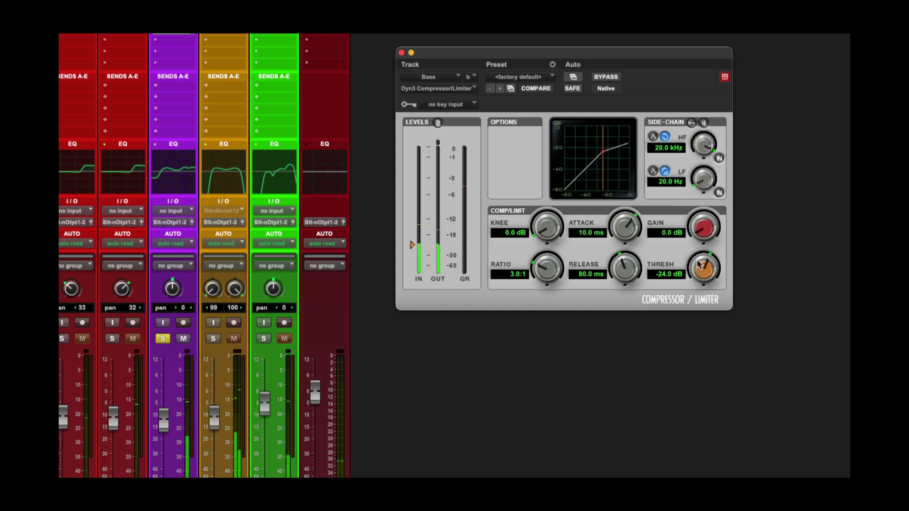
{"action": "left_click_drag", "start_coordinate": [700, 265], "coordinate": [689, 254]}
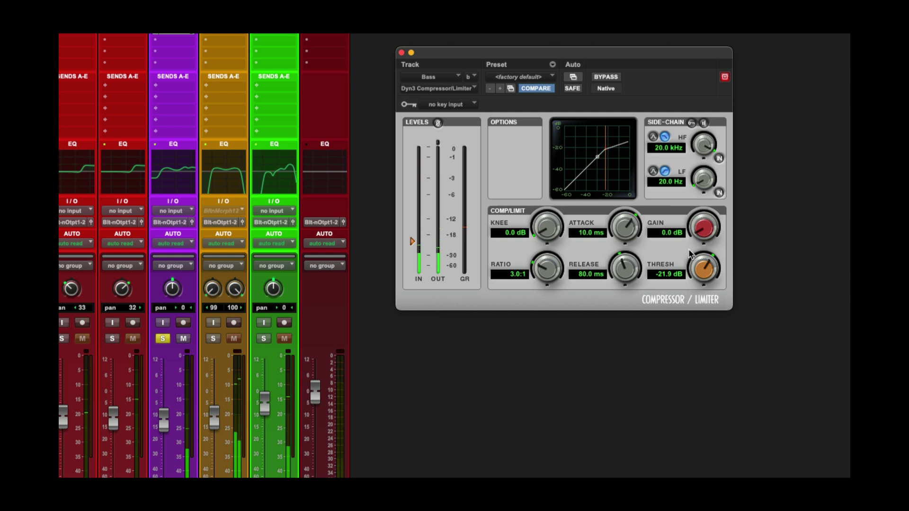
{"action": "left_click_drag", "start_coordinate": [689, 254], "coordinate": [697, 278]}
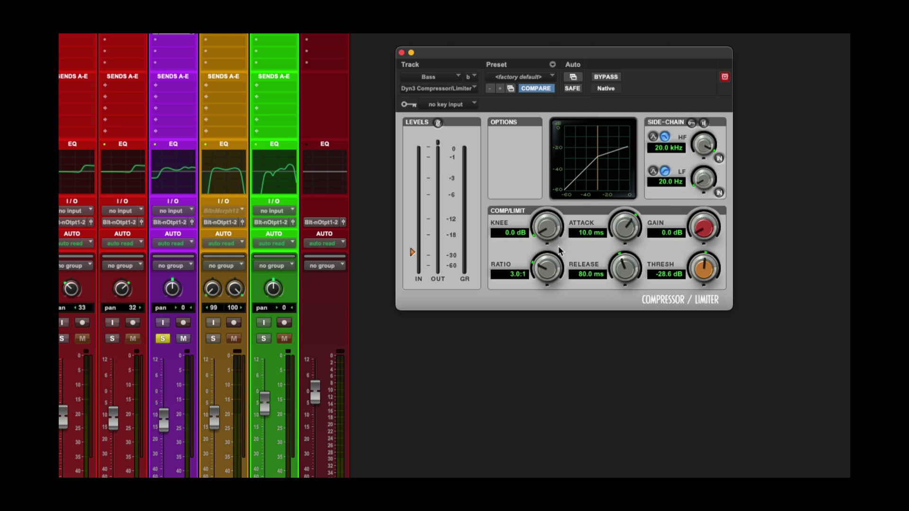
Step: Try lower and higher compressor ratios on the bass, ending at 2.7:1
{"action": "left_click_drag", "start_coordinate": [551, 271], "coordinate": [541, 299]}
{"action": "mouse_move", "coordinate": [543, 266]}
{"action": "left_mouse_down"}
{"action": "mouse_move", "coordinate": [542, 279]}
{"action": "mouse_move", "coordinate": [541, 259]}
{"action": "left_mouse_up"}
{"action": "left_click_drag", "start_coordinate": [541, 259], "coordinate": [541, 307]}
{"action": "left_click_drag", "start_coordinate": [548, 277], "coordinate": [544, 238]}
{"action": "left_click_drag", "start_coordinate": [540, 274], "coordinate": [548, 242]}
{"action": "left_click_drag", "start_coordinate": [545, 276], "coordinate": [545, 252]}
{"action": "left_click_drag", "start_coordinate": [547, 278], "coordinate": [549, 303]}
{"action": "left_click_drag", "start_coordinate": [549, 268], "coordinate": [547, 264]}
{"action": "mouse_move", "coordinate": [551, 275]}
{"action": "left_mouse_down"}
{"action": "mouse_move", "coordinate": [547, 253]}
{"action": "mouse_move", "coordinate": [545, 279]}
{"action": "left_mouse_up"}
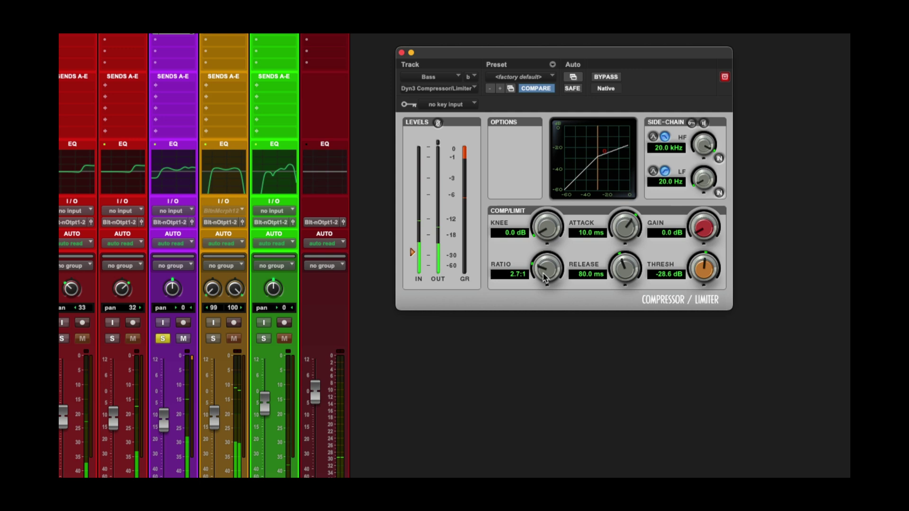
Step: Try limiting the bass with a 100.0:1 ratio and a threshold of -37.0 dB, then -21.4 dB
{"action": "left_click_drag", "start_coordinate": [545, 279], "coordinate": [550, 216]}
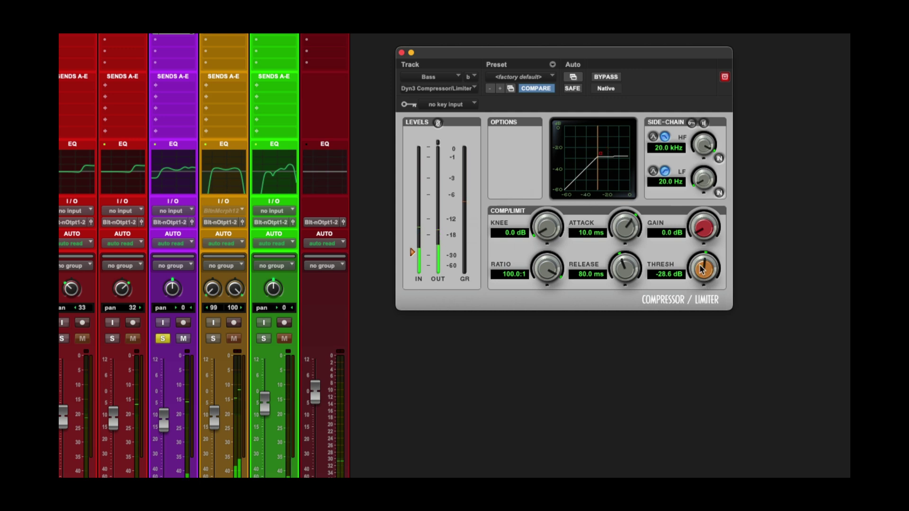
{"action": "left_click_drag", "start_coordinate": [712, 269], "coordinate": [693, 285]}
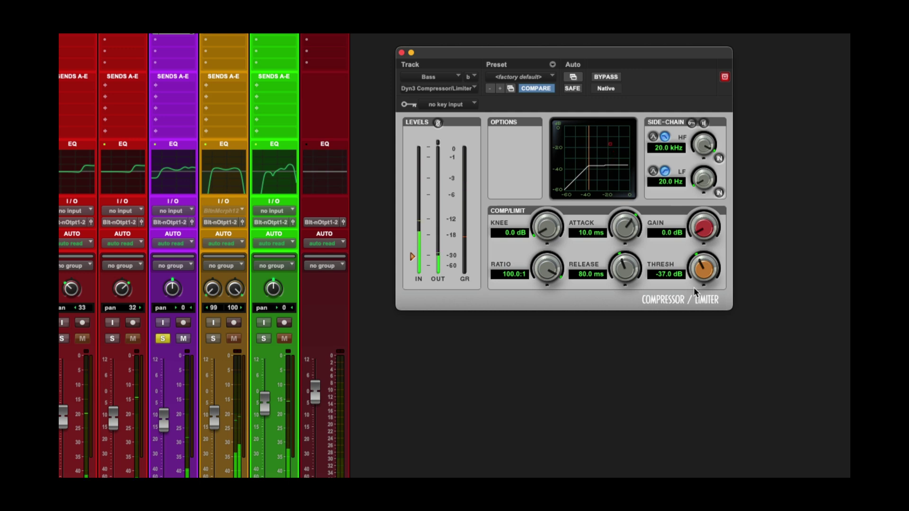
{"action": "left_click_drag", "start_coordinate": [694, 287], "coordinate": [694, 258]}
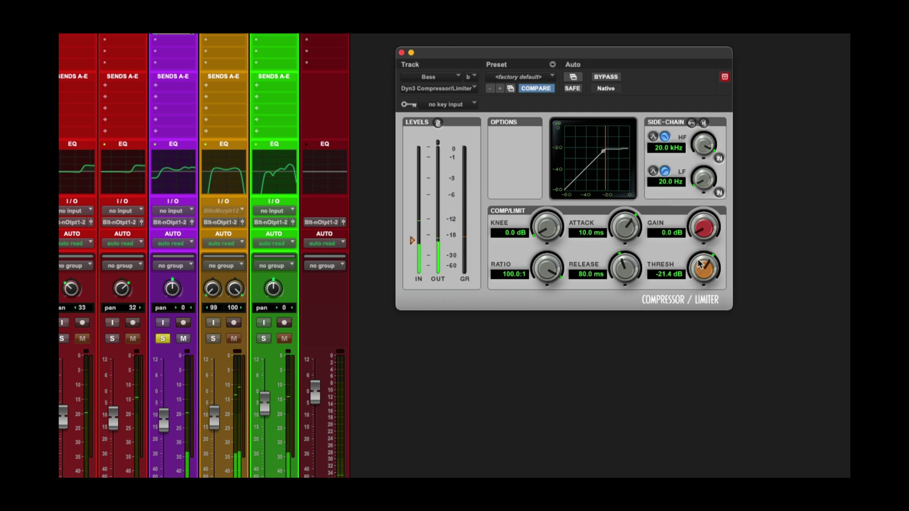
Step: Lower the compressor ratio to 4.7:1 and stop playback
{"action": "left_click_drag", "start_coordinate": [546, 268], "coordinate": [543, 297]}
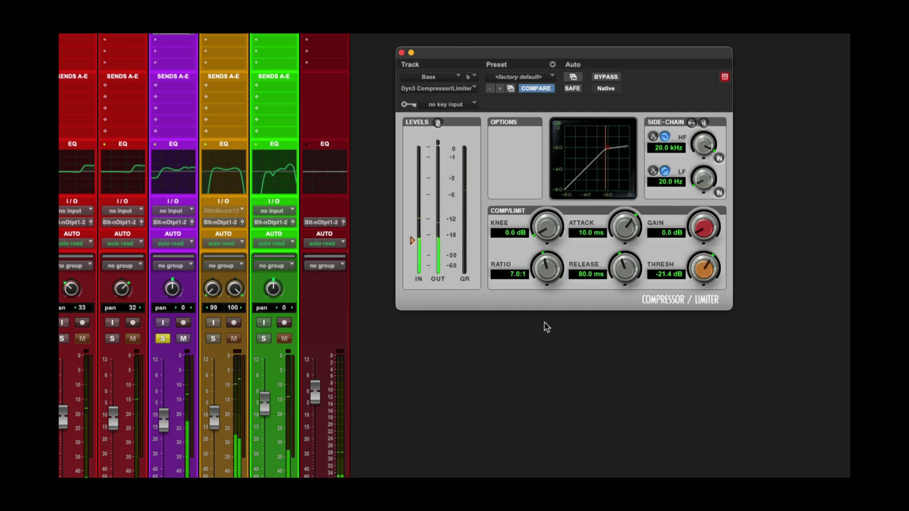
{"action": "left_click_drag", "start_coordinate": [546, 335], "coordinate": [545, 338]}
{"action": "key", "text": "space"}
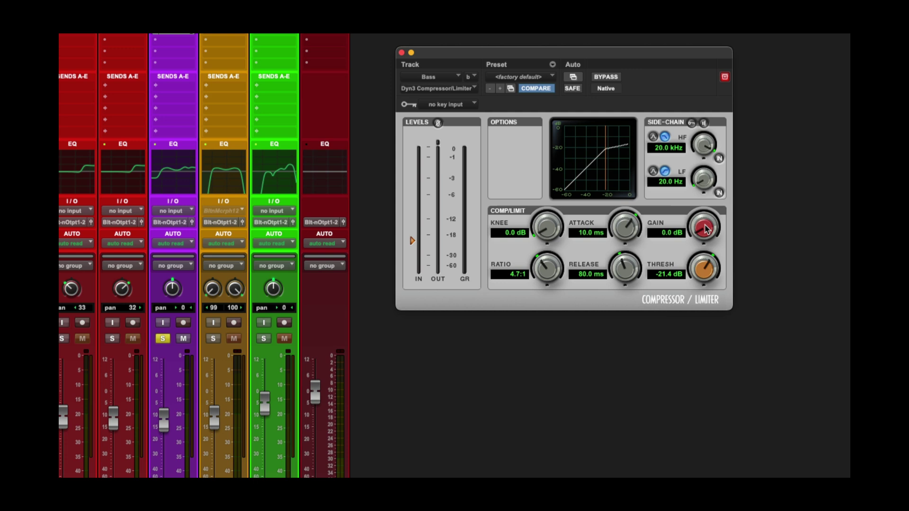
Step: Raise the compressor's make-up gain to 4.7 dB and lower the threshold to -26.4 dB
{"action": "left_click_drag", "start_coordinate": [705, 229], "coordinate": [703, 218]}
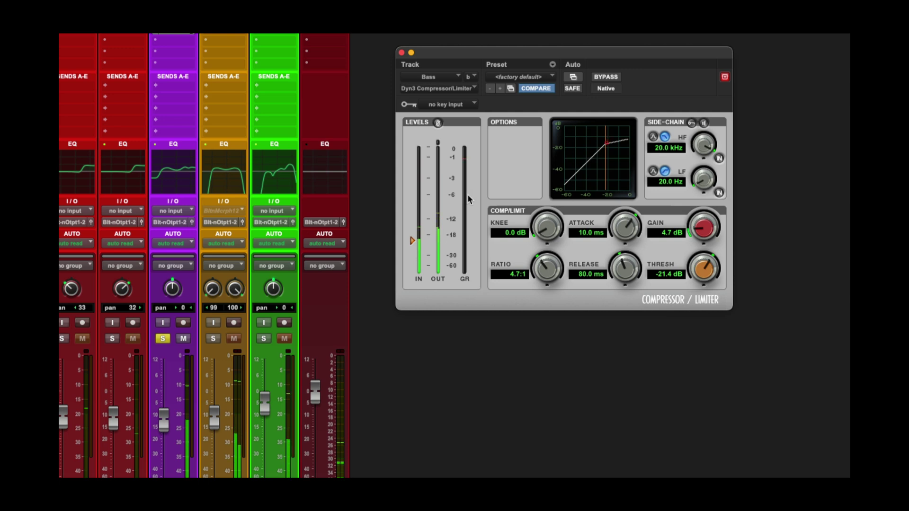
{"action": "left_click_drag", "start_coordinate": [703, 277], "coordinate": [699, 283]}
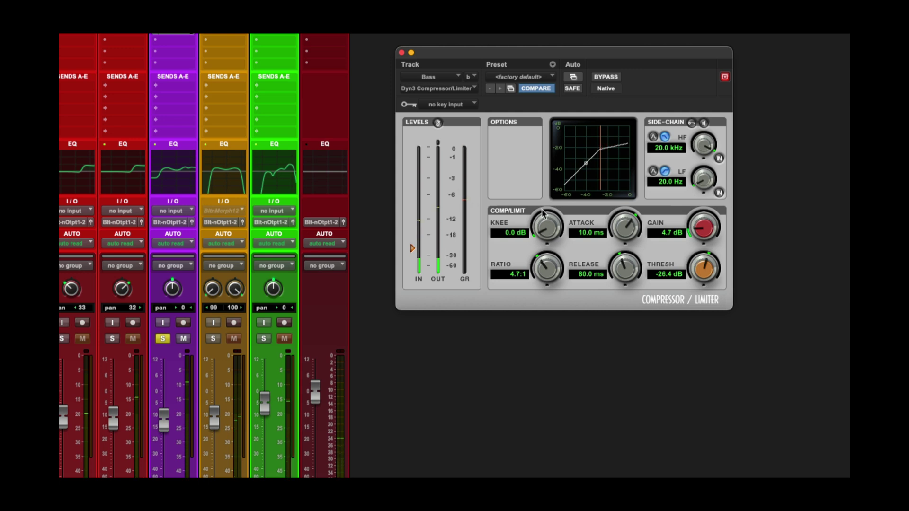
Step: Set the compressor's make-up gain to exactly 6 dB
{"action": "left_click", "coordinate": [667, 231]}
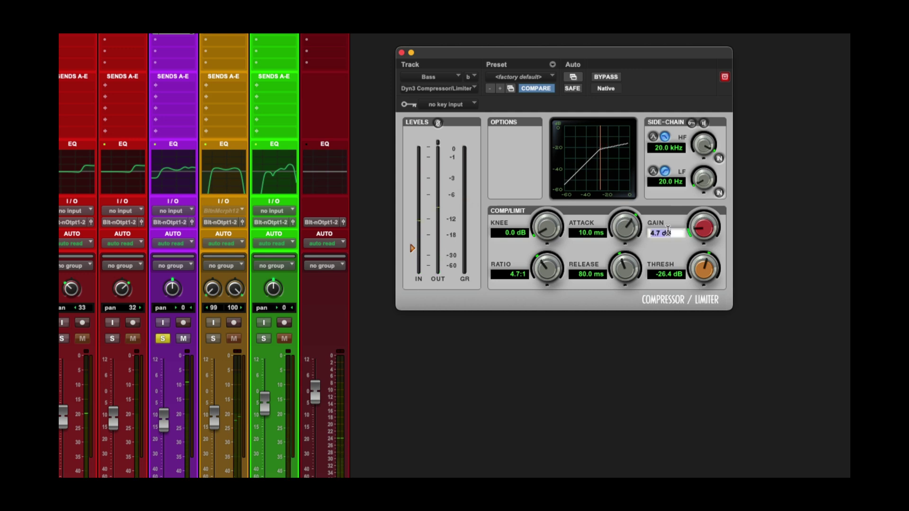
{"action": "type", "text": "6"}
{"action": "key", "text": "Return"}
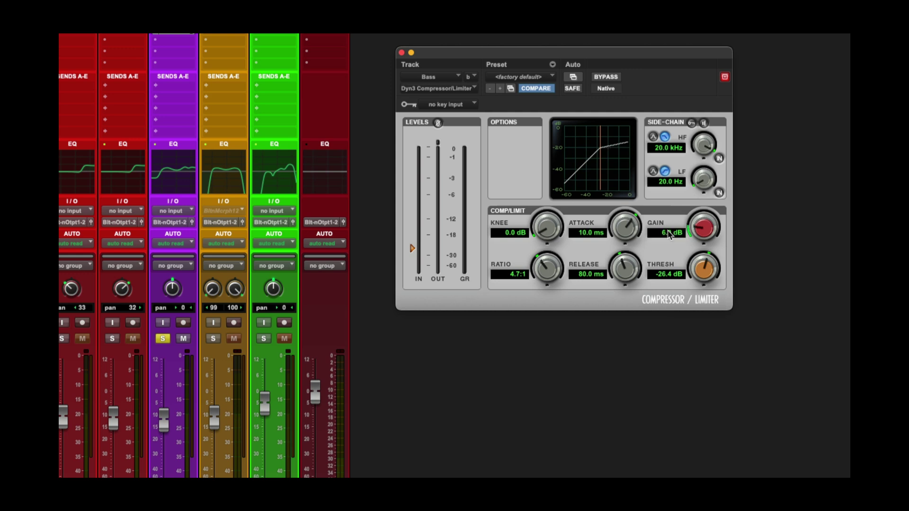
{"action": "scroll", "coordinate": [669, 235], "scroll_direction": "up", "scroll_amount": 4}
{"action": "left_click", "coordinate": [666, 234]}
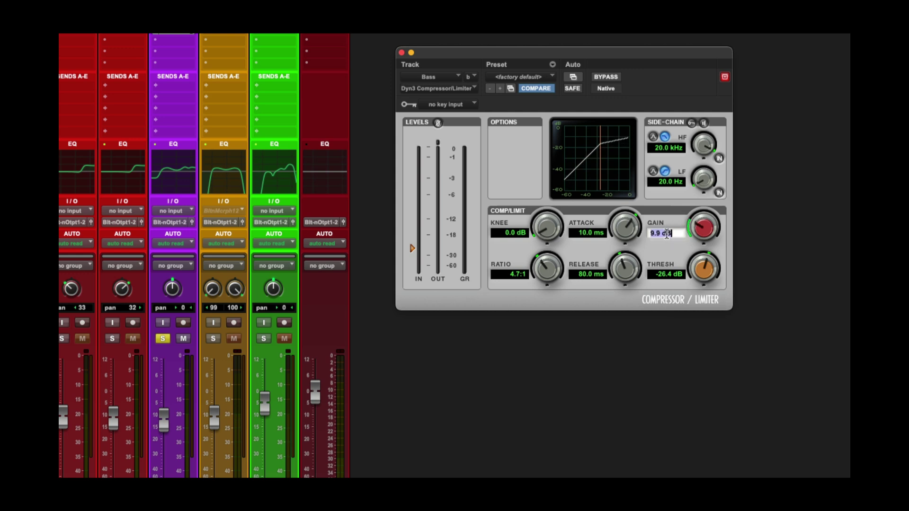
{"action": "type", "text": "6"}
{"action": "key", "text": "Return"}
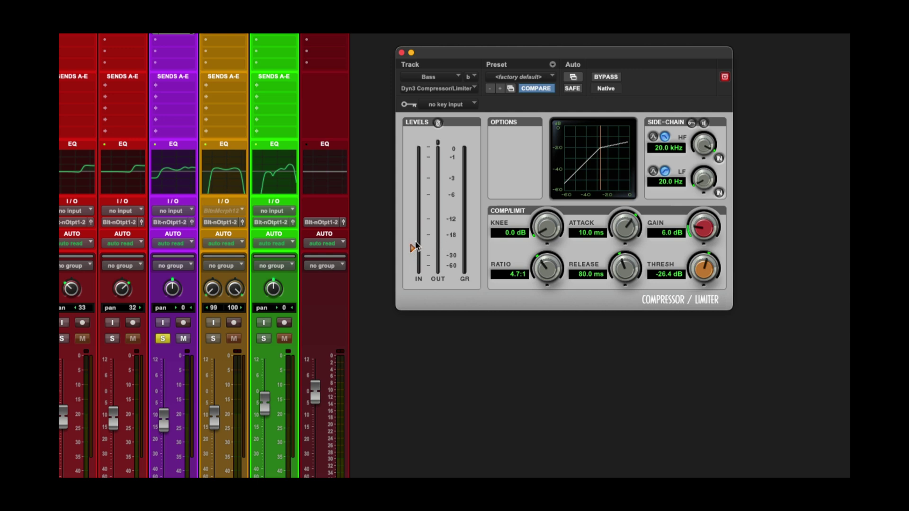
Step: Play the bass and soften the compressor's knee to 21.3 dB
{"action": "key", "text": "space"}
{"action": "left_click_drag", "start_coordinate": [549, 235], "coordinate": [545, 178]}
{"action": "left_click_drag", "start_coordinate": [544, 229], "coordinate": [544, 221]}
Step: Try different attack and release times on the bass compressor, ending at a 10.5 ms attack and 12.5 ms release
{"action": "left_click_drag", "start_coordinate": [622, 230], "coordinate": [622, 255]}
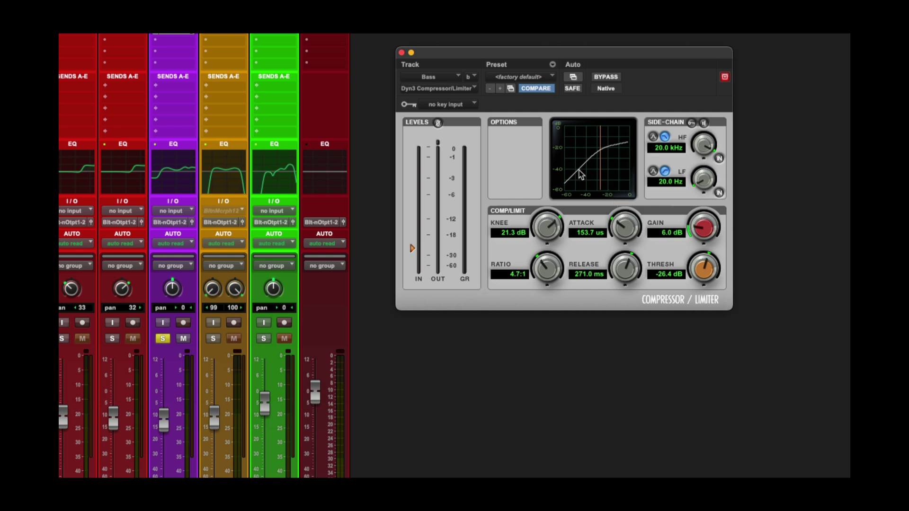
{"action": "mouse_move", "coordinate": [627, 233]}
{"action": "left_mouse_down"}
{"action": "mouse_move", "coordinate": [623, 255]}
{"action": "mouse_move", "coordinate": [624, 232]}
{"action": "left_mouse_up"}
{"action": "left_click_drag", "start_coordinate": [629, 273], "coordinate": [628, 263]}
{"action": "left_click_drag", "start_coordinate": [627, 270], "coordinate": [626, 280]}
{"action": "left_click_drag", "start_coordinate": [621, 224], "coordinate": [621, 213]}
{"action": "left_click_drag", "start_coordinate": [621, 228], "coordinate": [616, 269]}
{"action": "left_click_drag", "start_coordinate": [625, 277], "coordinate": [624, 273]}
{"action": "mouse_move", "coordinate": [622, 231]}
{"action": "left_mouse_down"}
{"action": "mouse_move", "coordinate": [620, 201]}
{"action": "mouse_move", "coordinate": [624, 232]}
{"action": "mouse_move", "coordinate": [624, 224]}
{"action": "left_mouse_up"}
{"action": "left_click_drag", "start_coordinate": [626, 280], "coordinate": [620, 296]}
{"action": "left_click_drag", "start_coordinate": [624, 227], "coordinate": [615, 291]}
{"action": "key", "text": "space"}
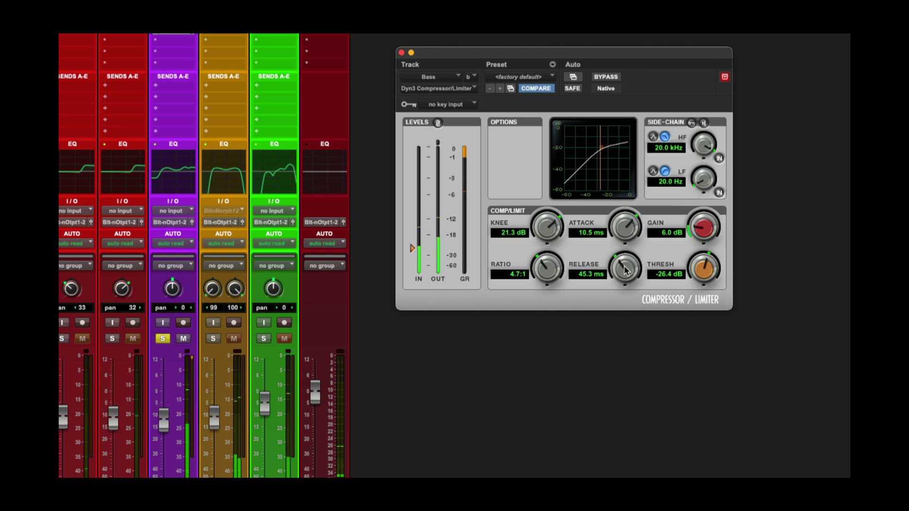
{"action": "left_click_drag", "start_coordinate": [626, 270], "coordinate": [617, 297]}
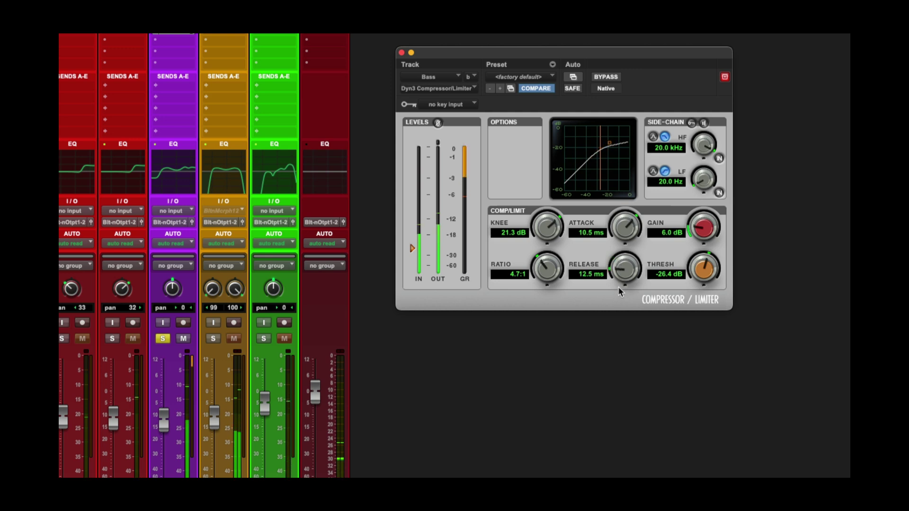